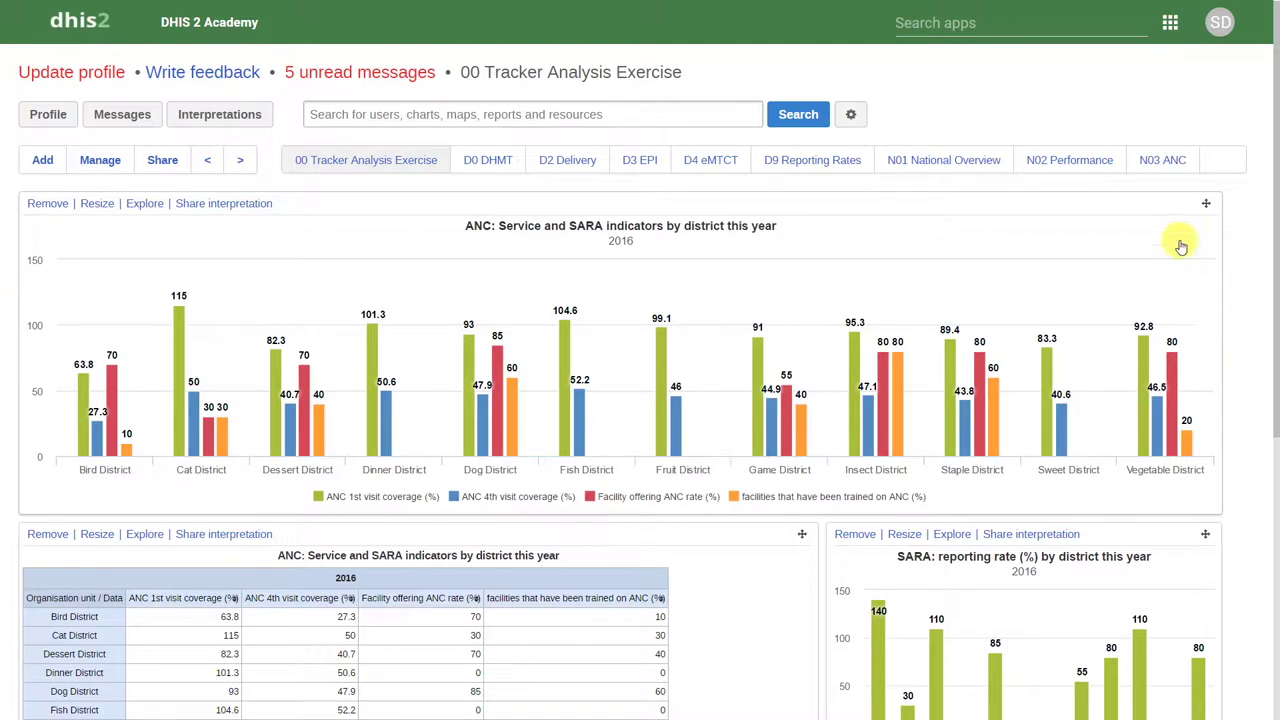
Step: Open the Data Entry app and expand the organisation unit tree through Trainingland and Animal Region to Bird District
left_click(1063, 20)
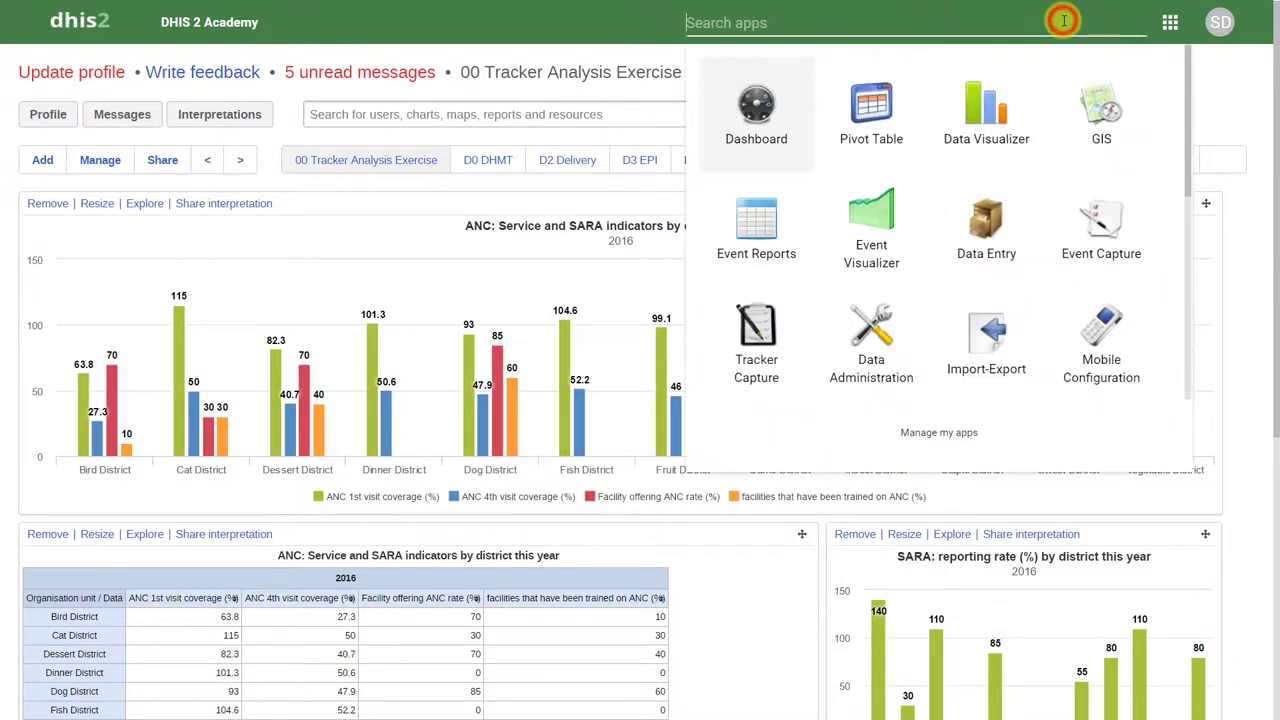
left_click(987, 268)
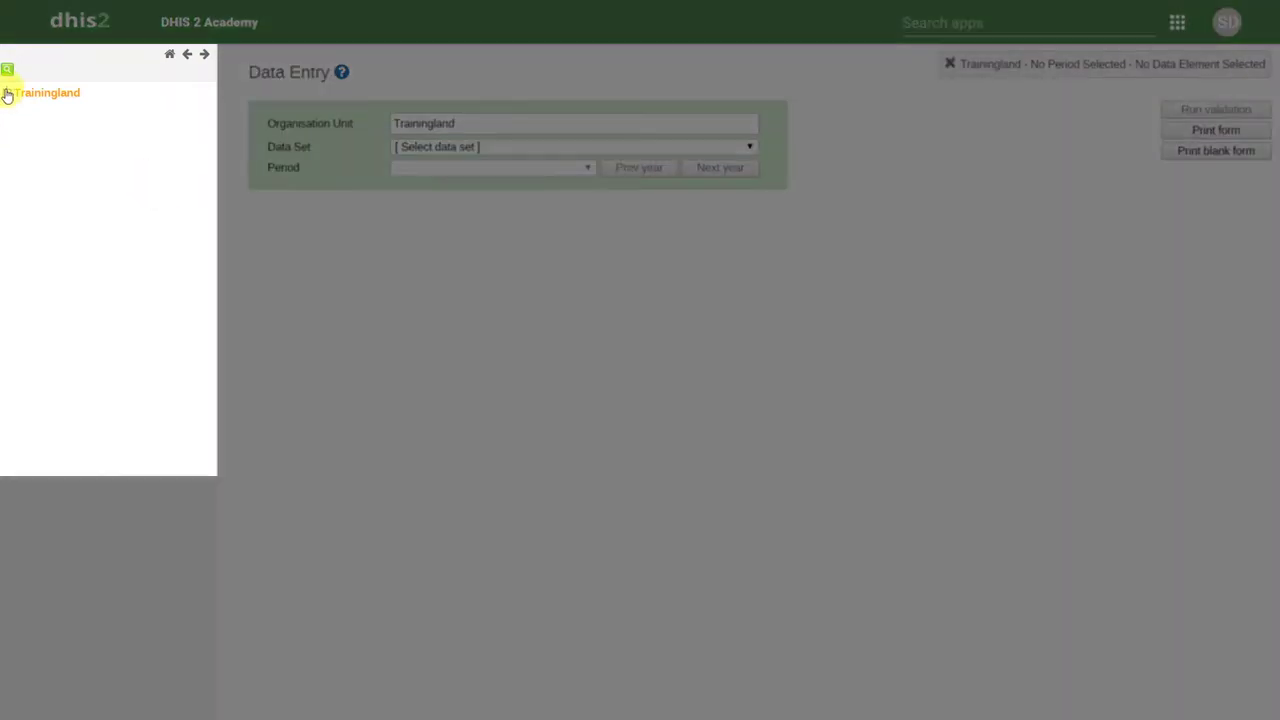
left_click(6, 92)
left_click(20, 108)
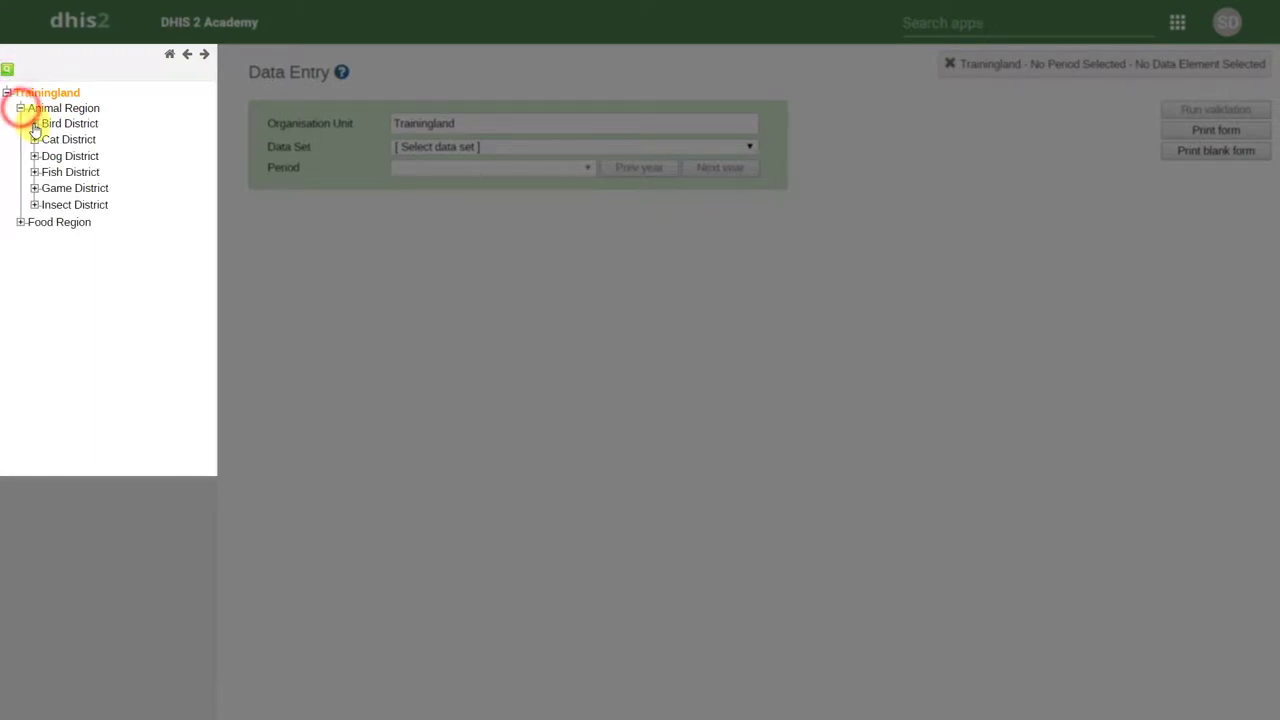
left_click(34, 123)
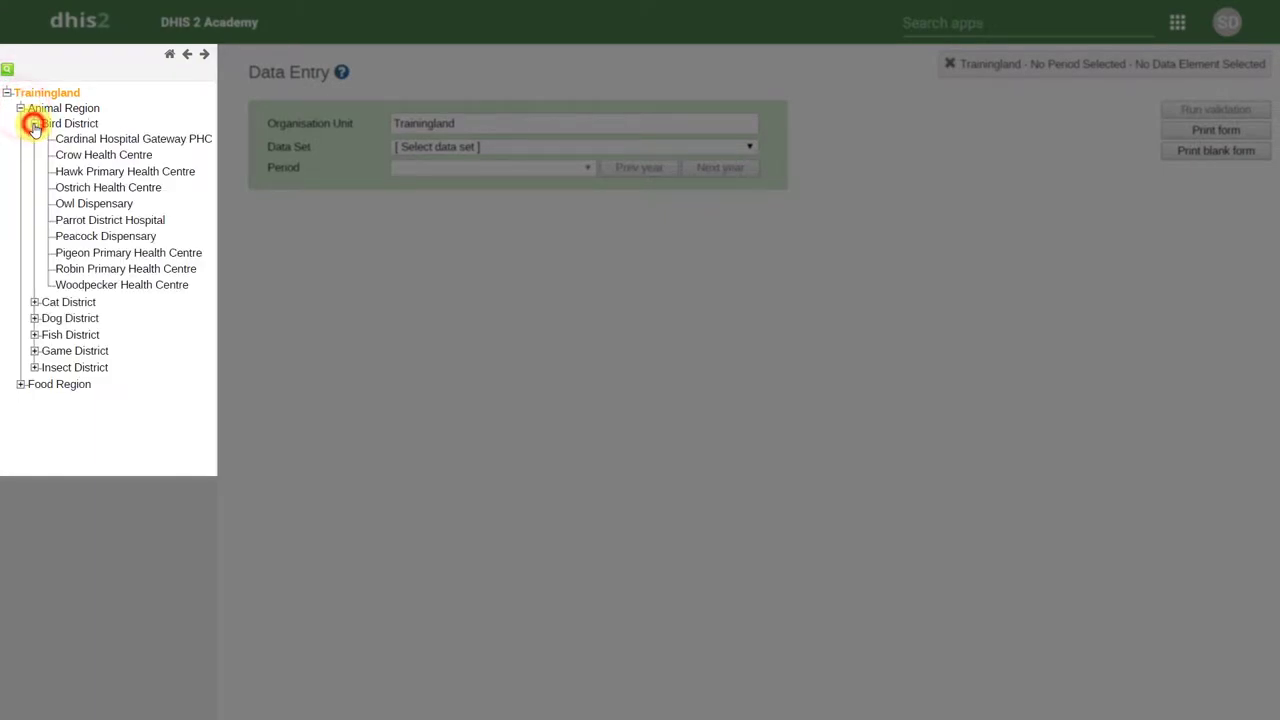
Step: Search the organisation units for "owl" and select Owl Dispensary
left_click(7, 69)
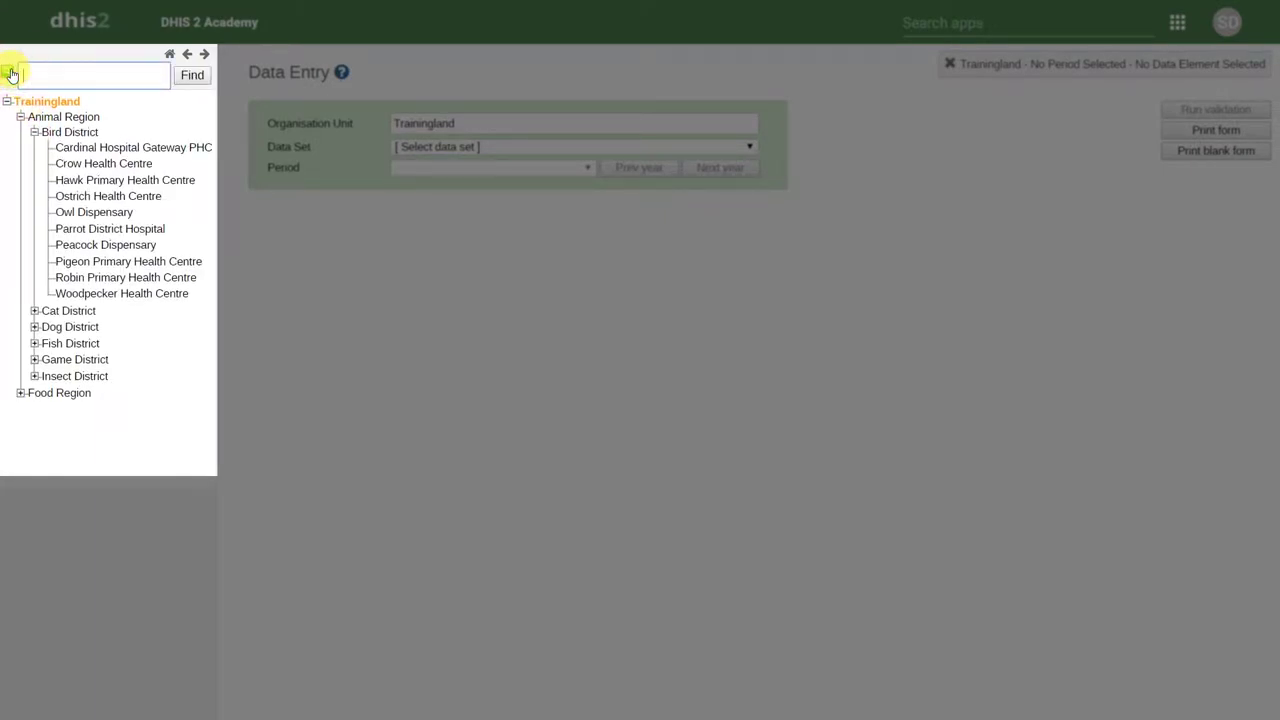
type("owl")
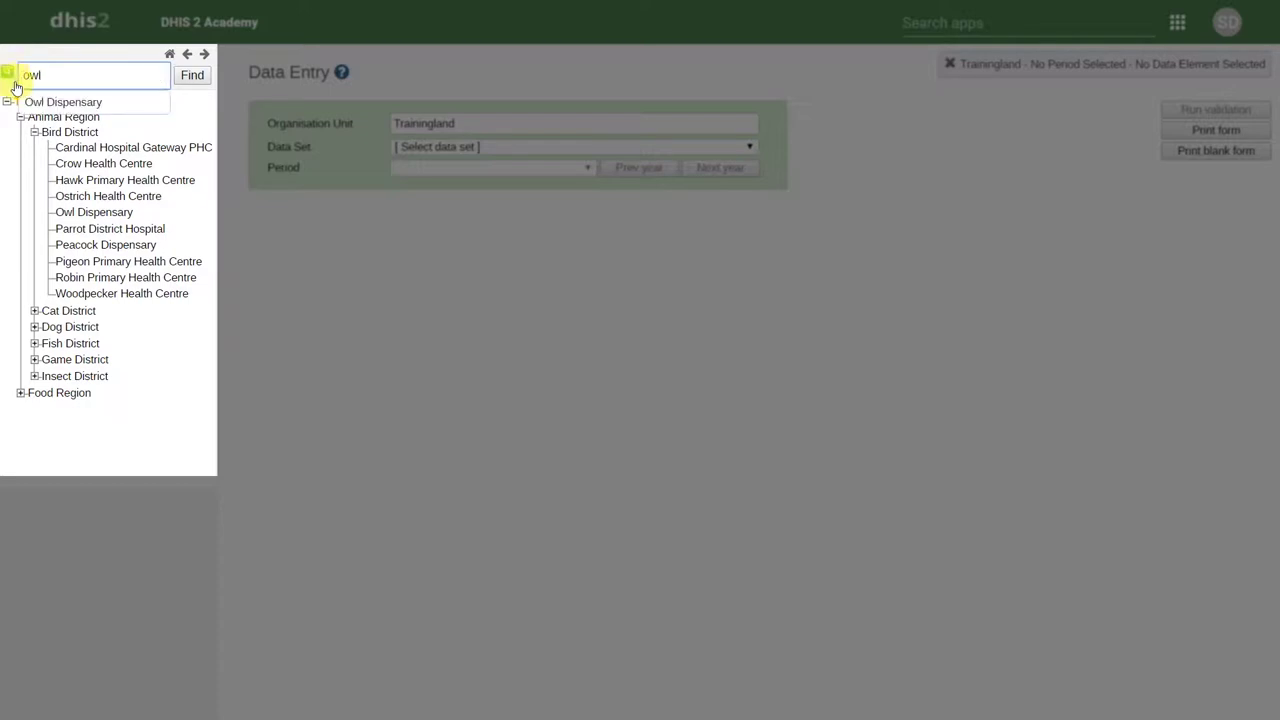
left_click(63, 101)
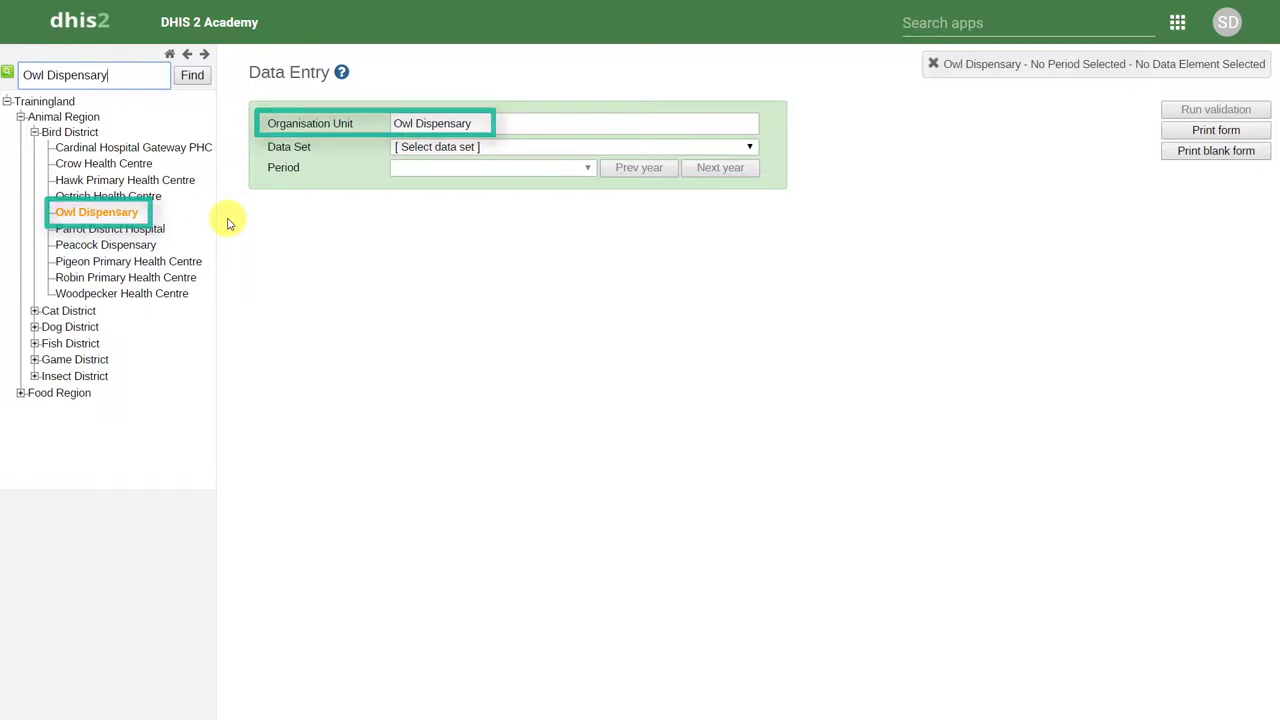
Step: Load the Malaria Monthly Facility Report data set for the period July 2016
left_click(553, 148)
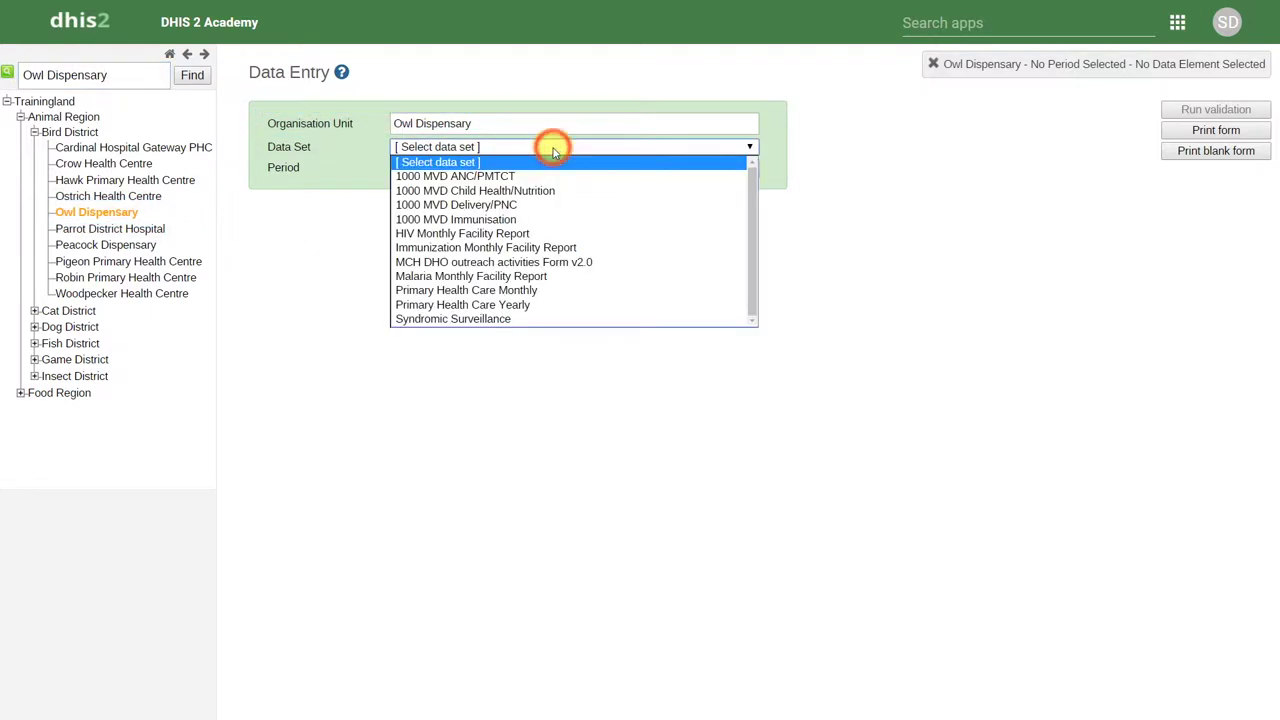
left_click(514, 279)
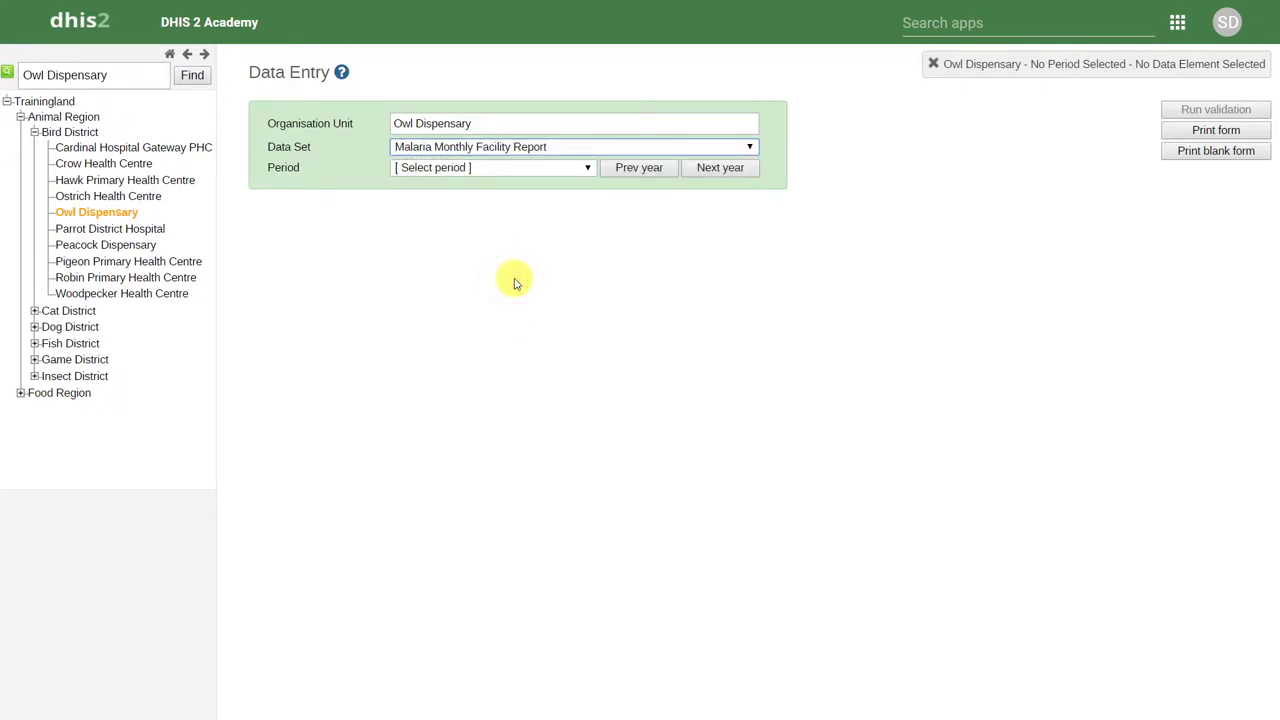
left_click(508, 167)
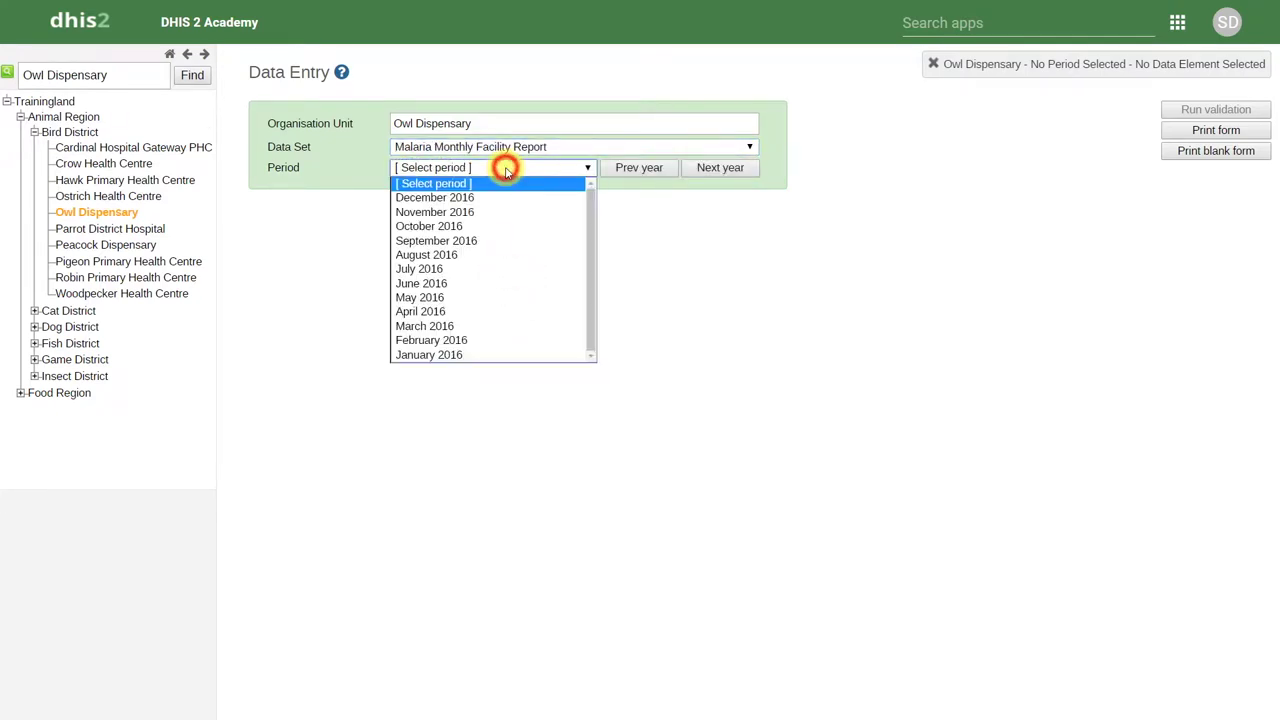
left_click(472, 272)
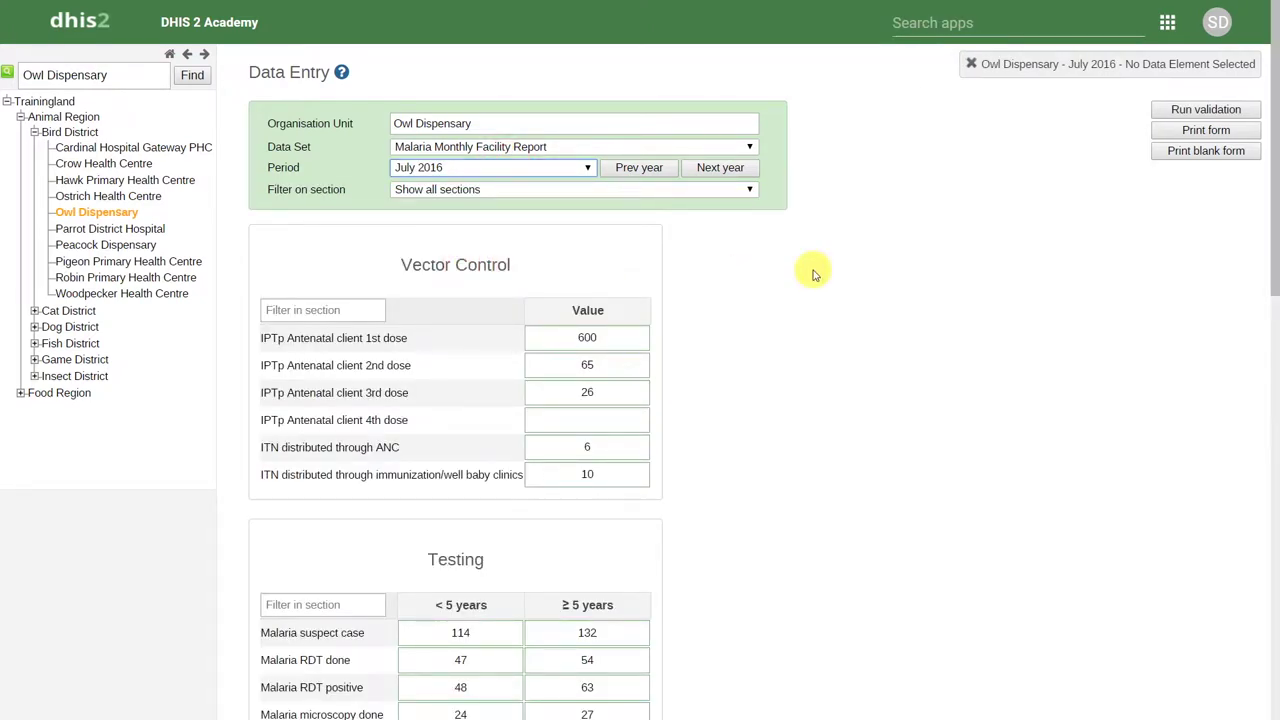
Step: Step through the form's value cells from IPTp Antenatal client 1st dose to Malaria suspect case, and back up to the 3rd dose
left_click(590, 338)
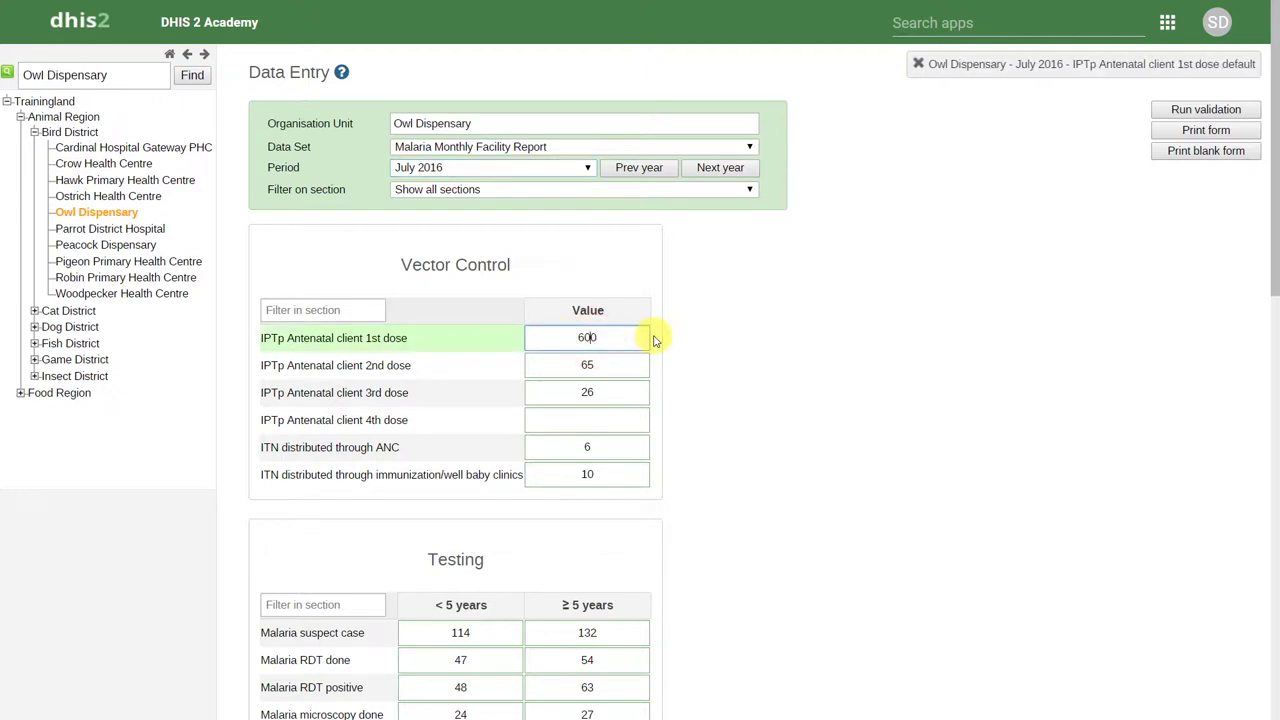
key("Tab")
key("Tab")
key("Tab")
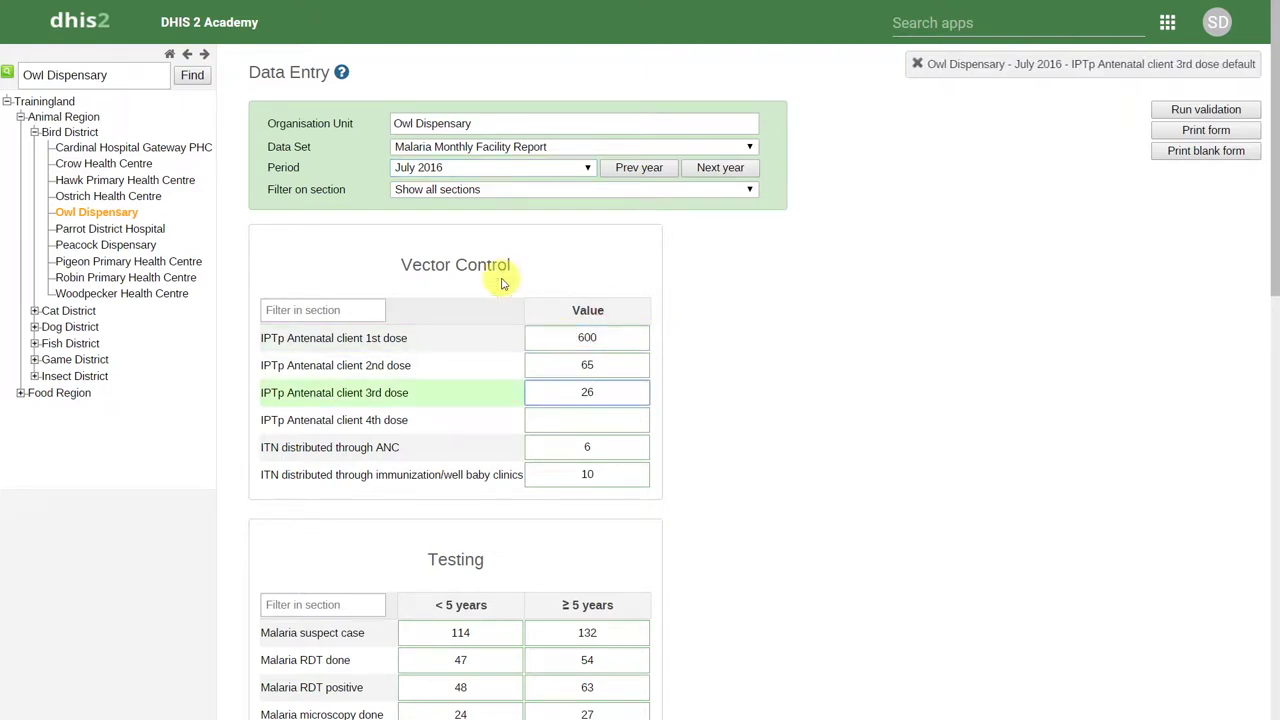
key("Tab")
key("Tab")
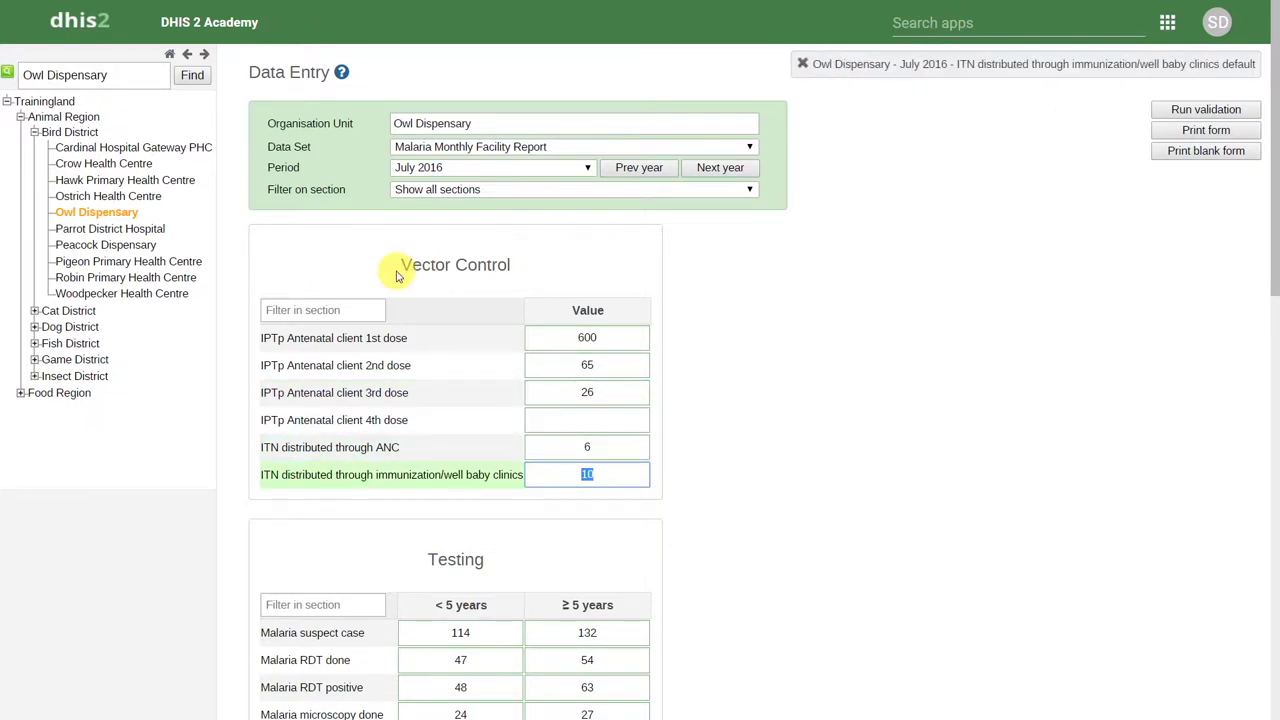
key("Tab")
key("Tab")
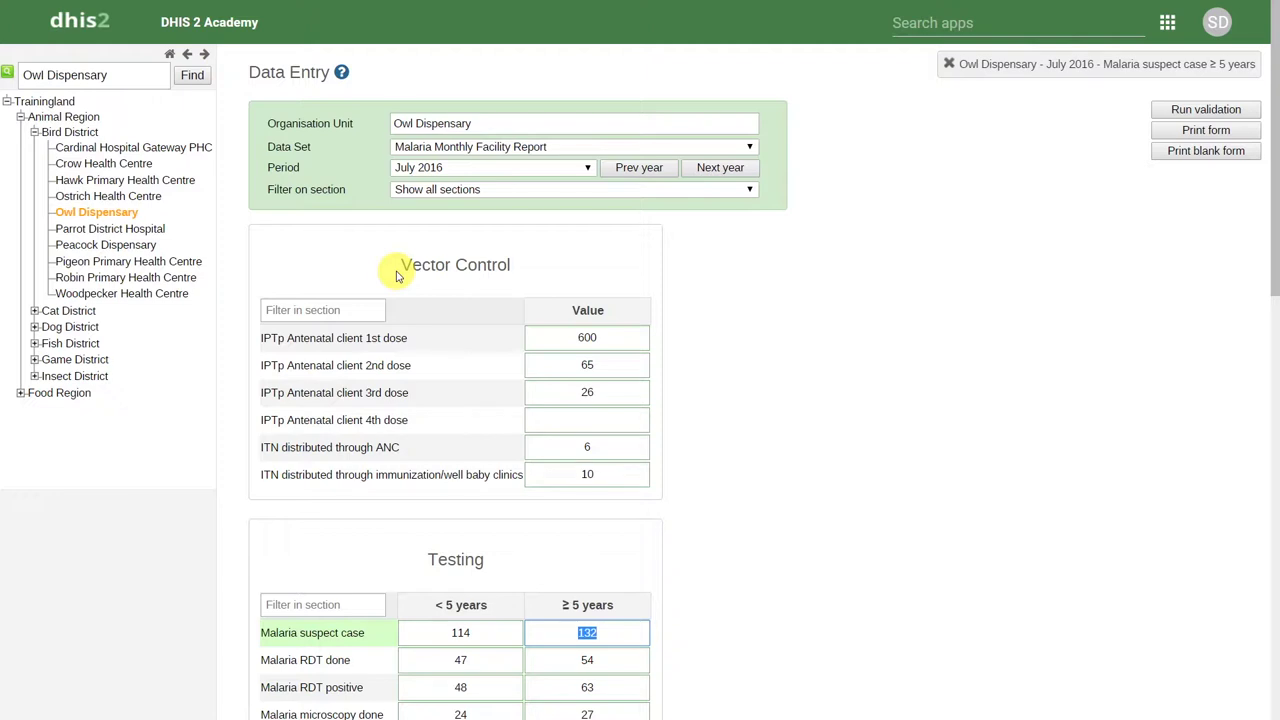
key("shift+Tab")
key("shift+Tab")
key("shift+Tab")
key("shift+Tab")
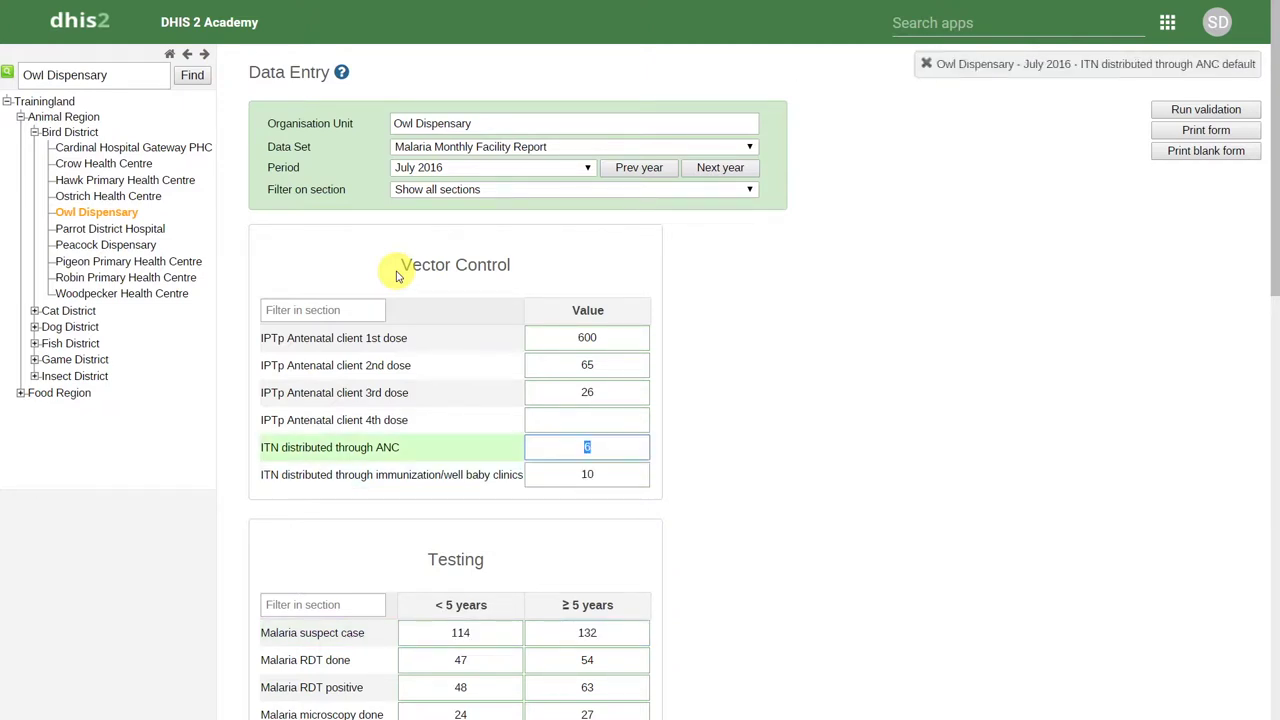
key("shift+Tab")
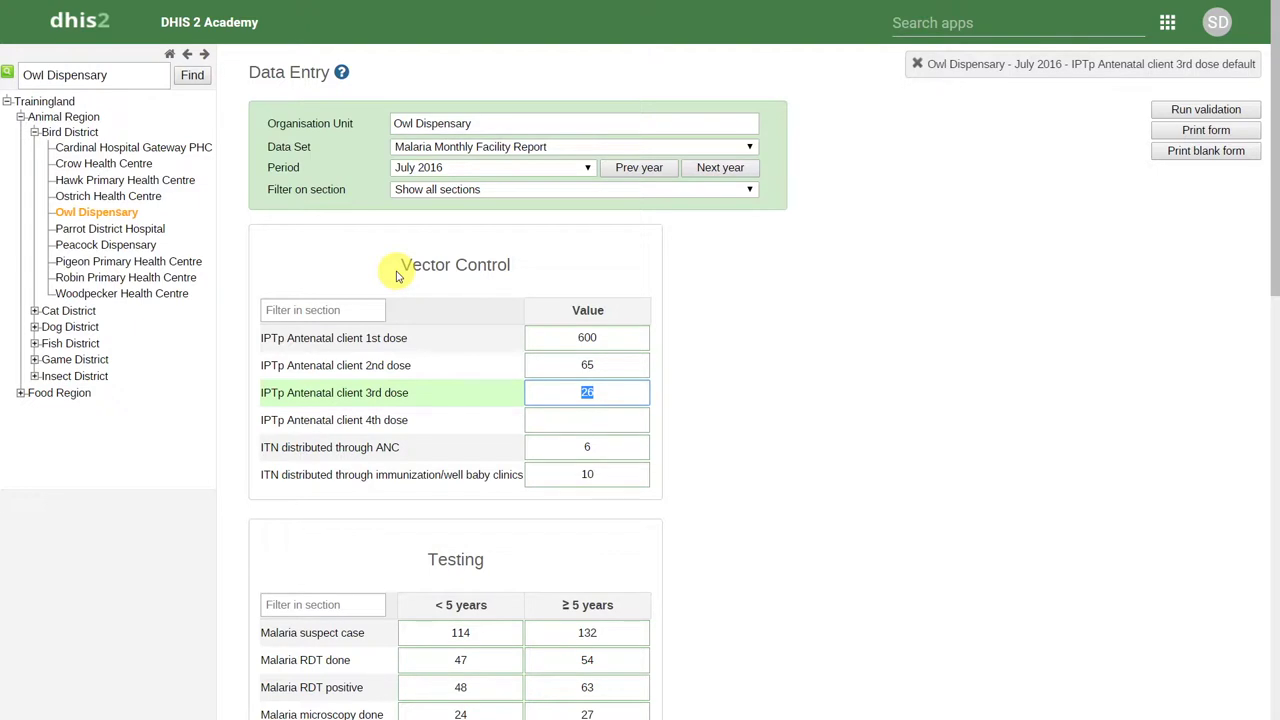
Step: Examine the data element history and audit trail of the IPTp Antenatal client 1st dose value, and close its details
left_click(591, 339)
double_click(591, 339)
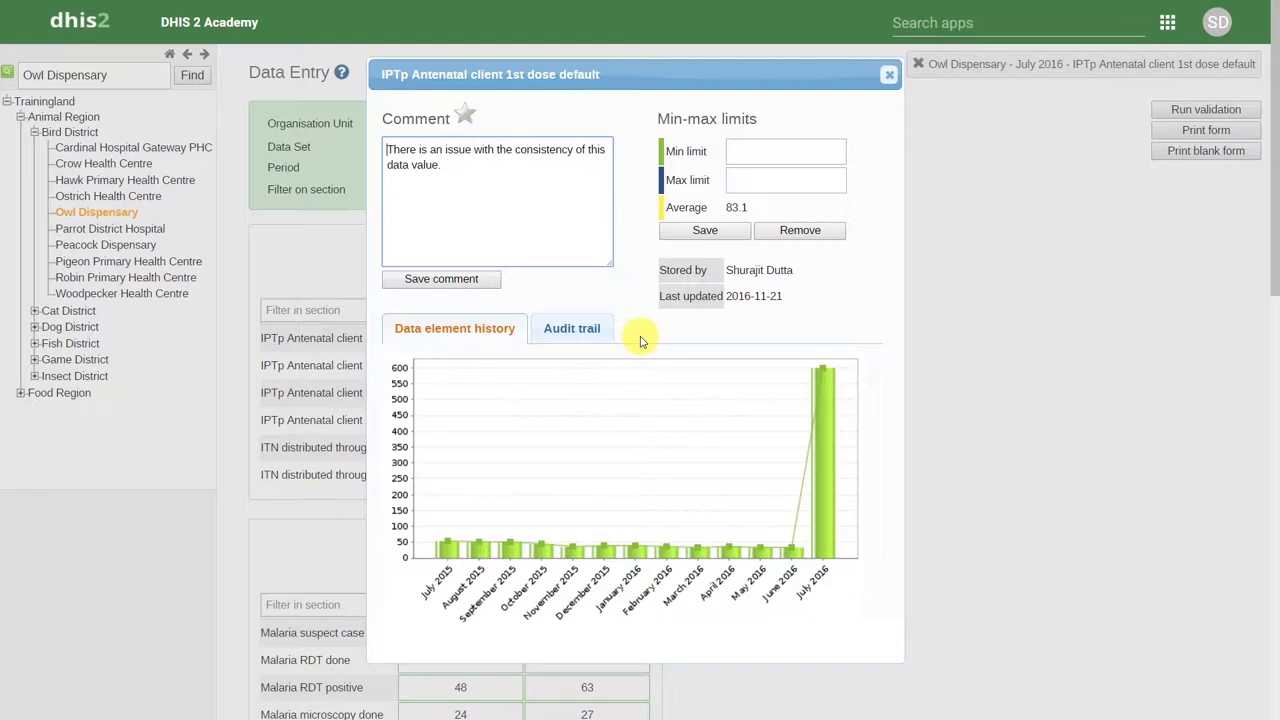
left_click(580, 329)
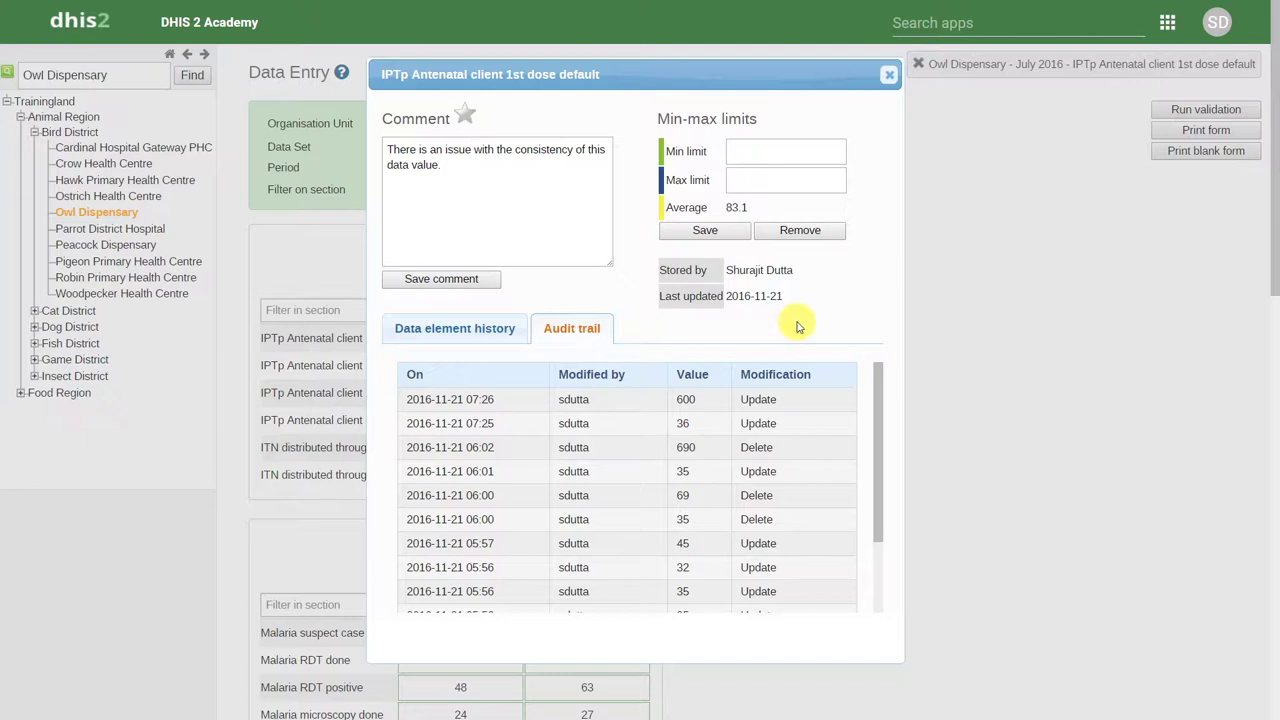
left_click(889, 75)
left_click(855, 313)
Step: Try to enter the text "er" as the IPTp Antenatal client 4th dose value
left_click(581, 421)
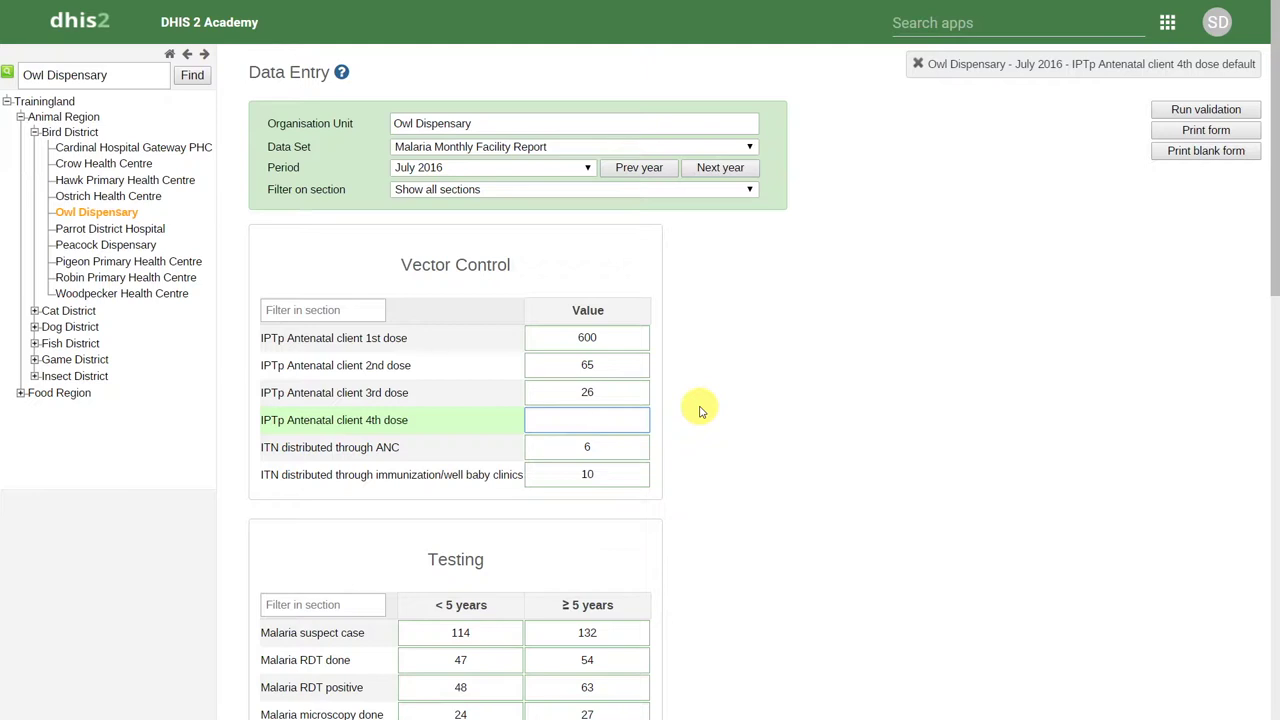
type("er")
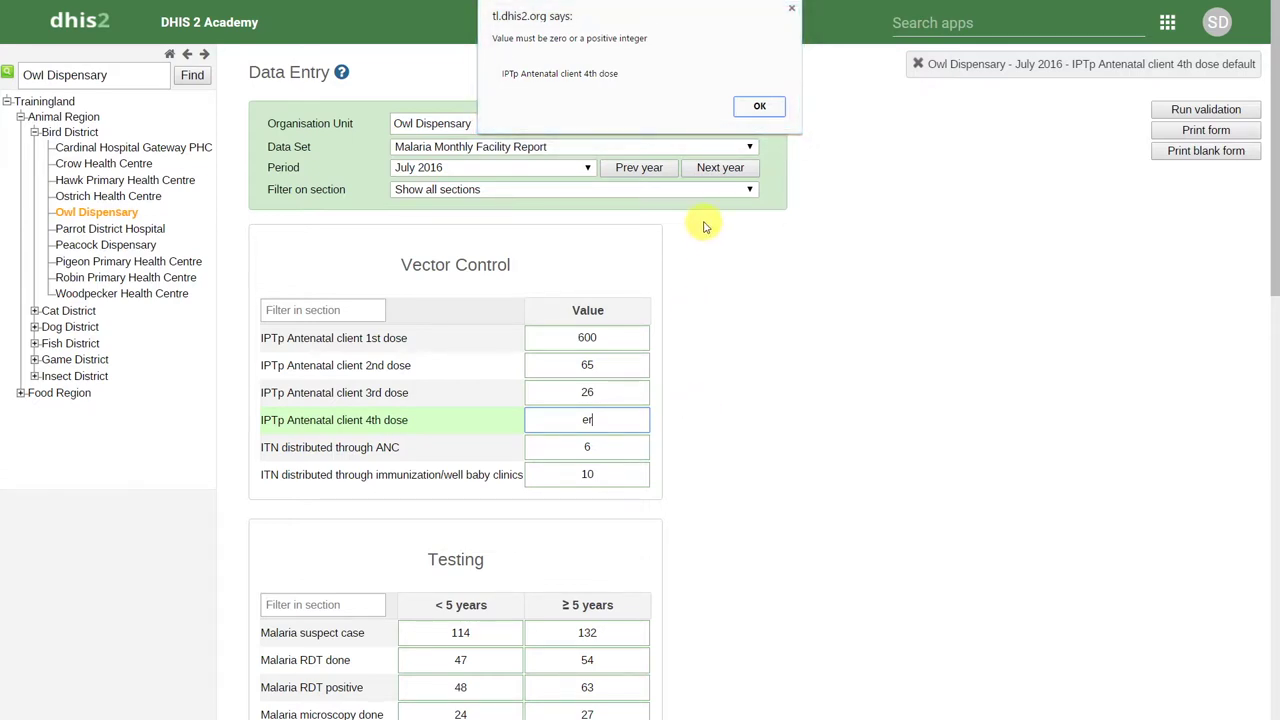
left_click(757, 107)
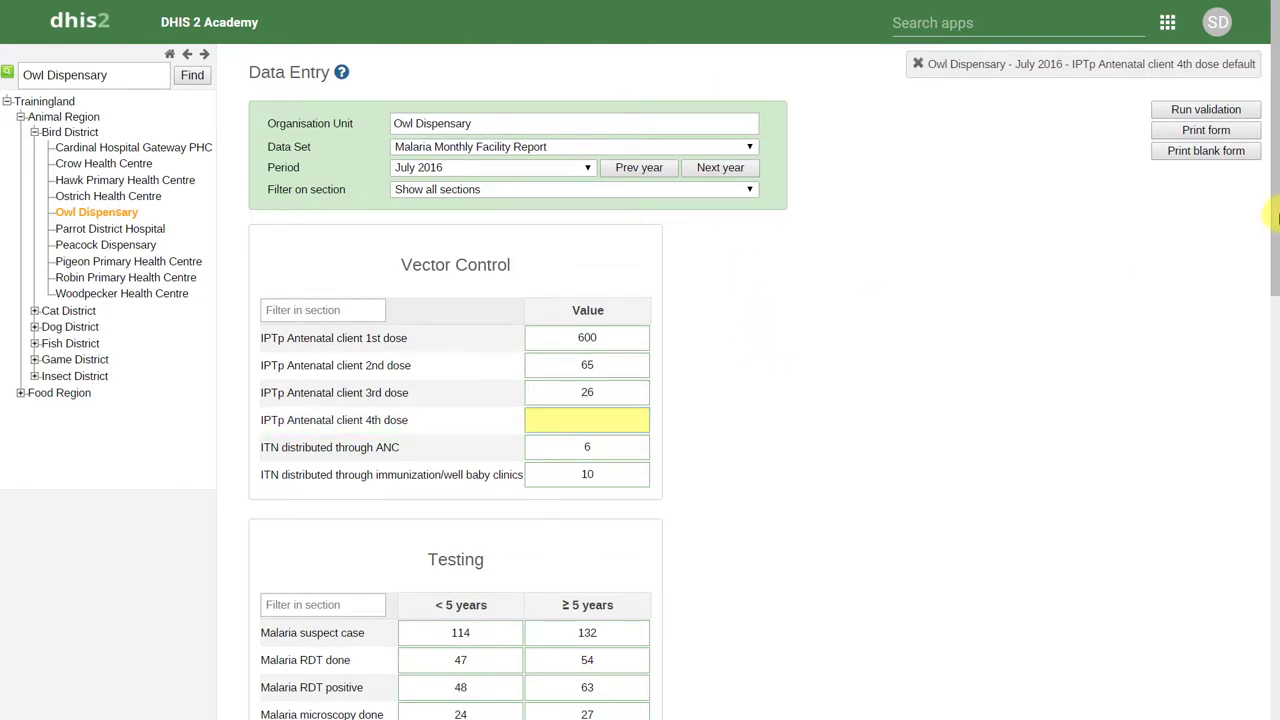
Step: Run validation on the July 2016 form, review the violated validation rules and close the results
left_click_drag(1276, 213, 1277, 702)
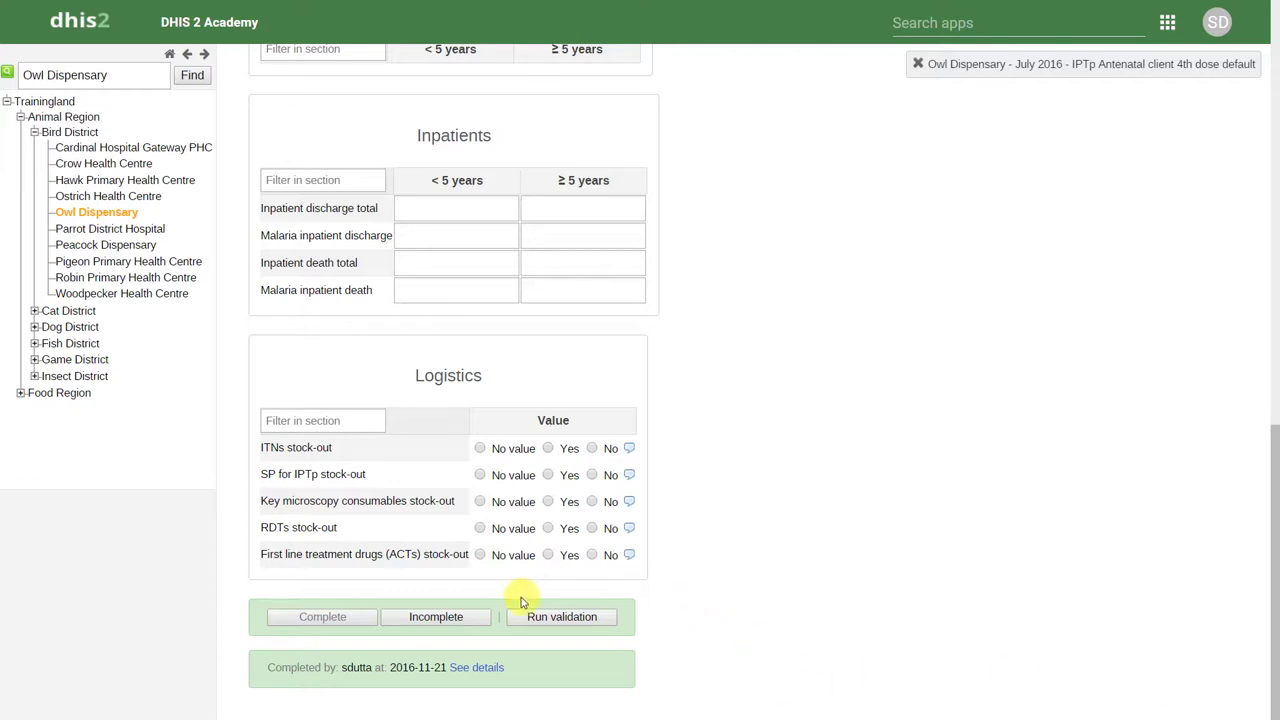
left_click(547, 614)
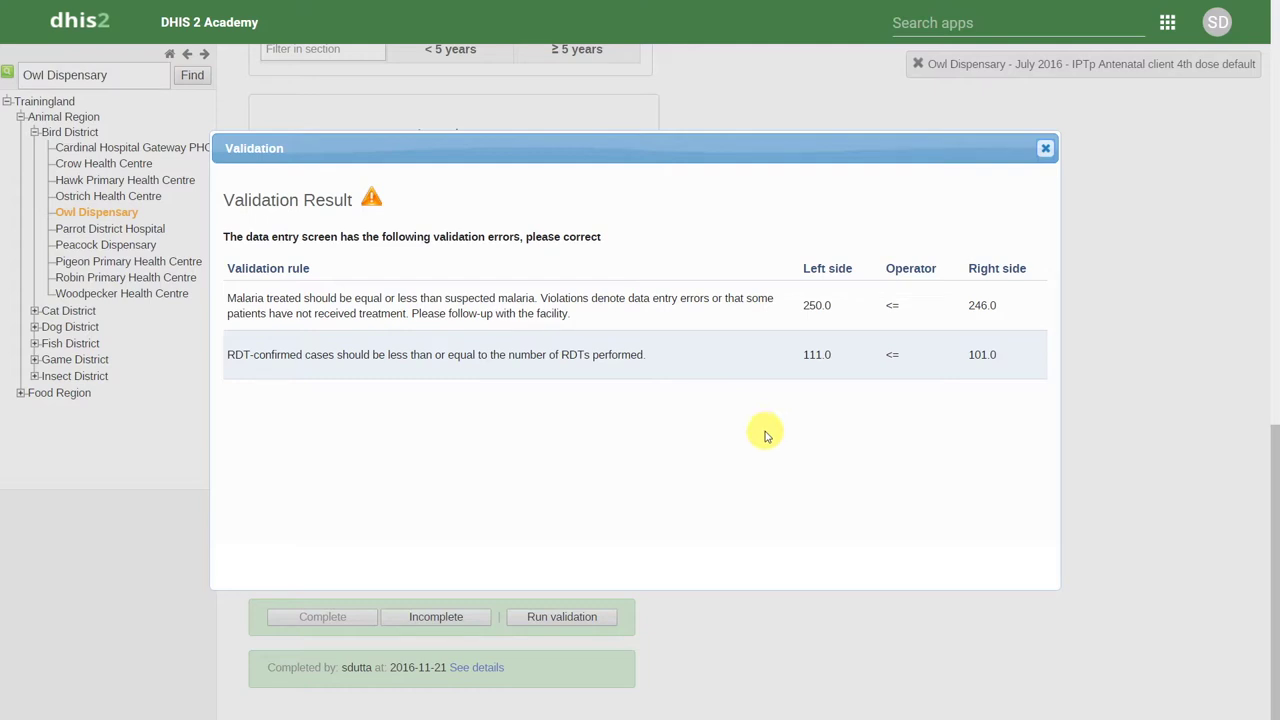
left_click(1045, 148)
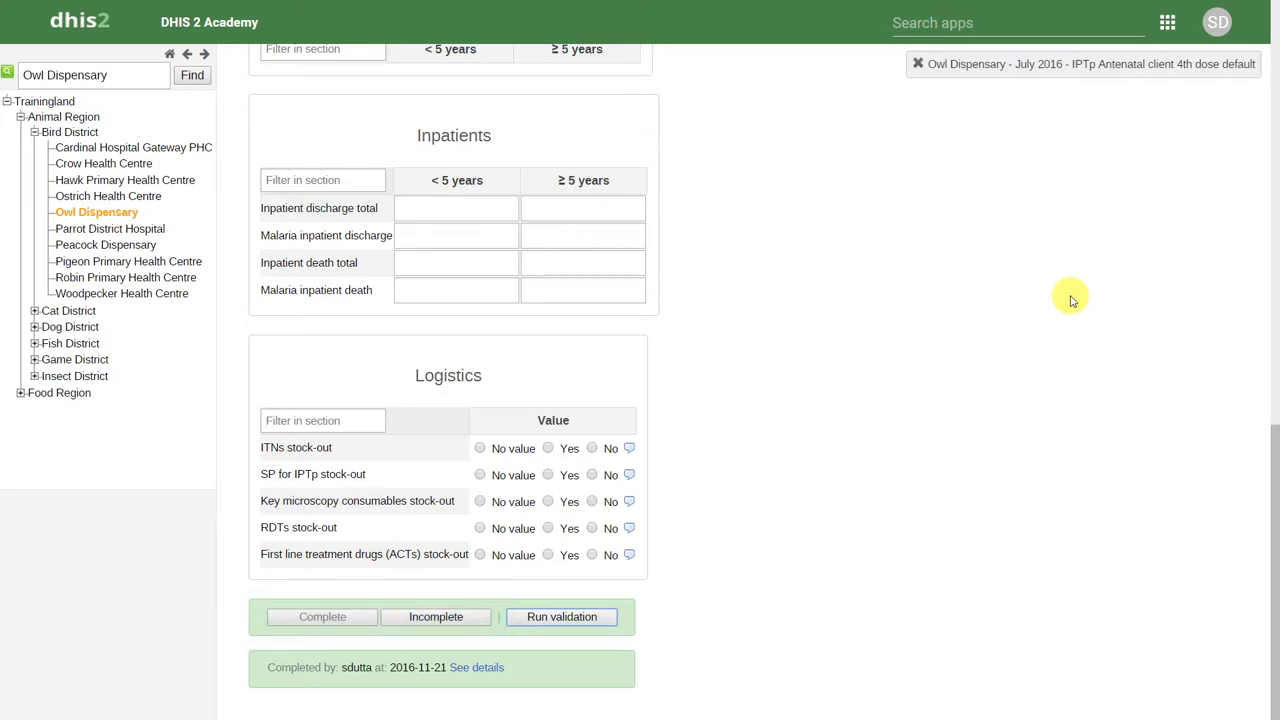
Step: Disconnect the computer from the PLDTHOMEDSL Wi-Fi network
left_click_drag(1274, 440, 1276, 38)
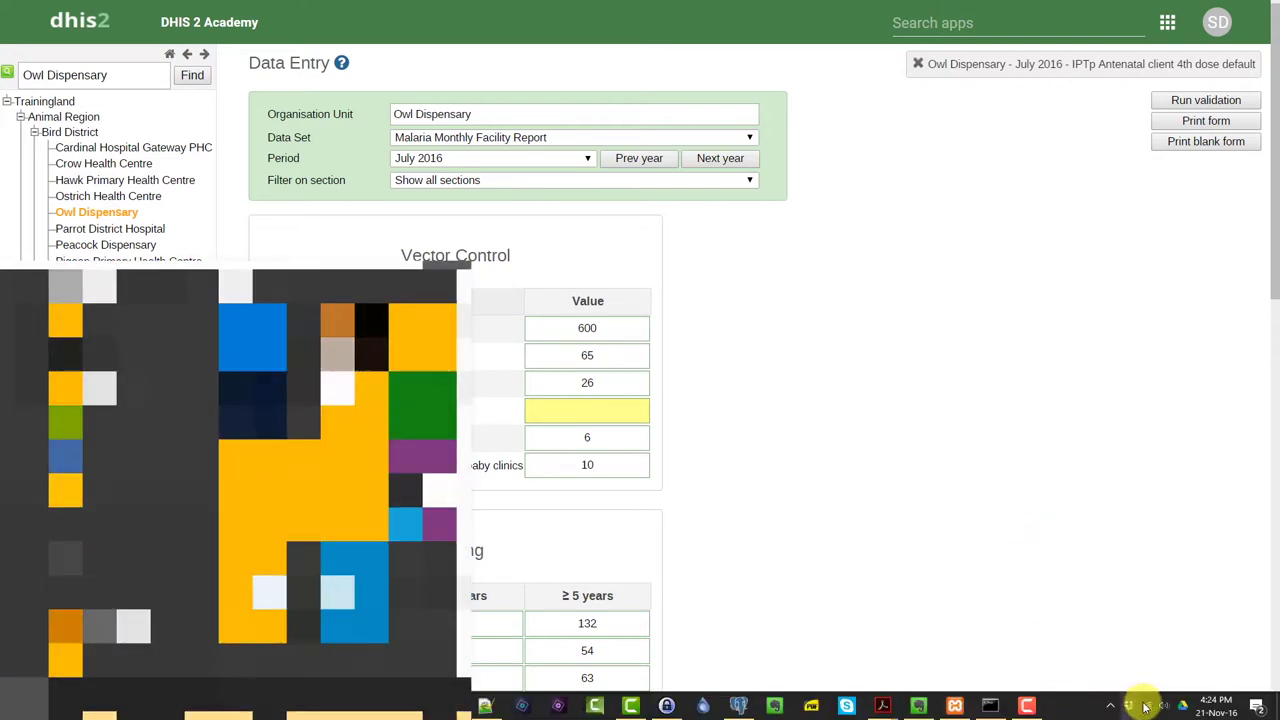
left_click(1143, 706)
left_click(1140, 305)
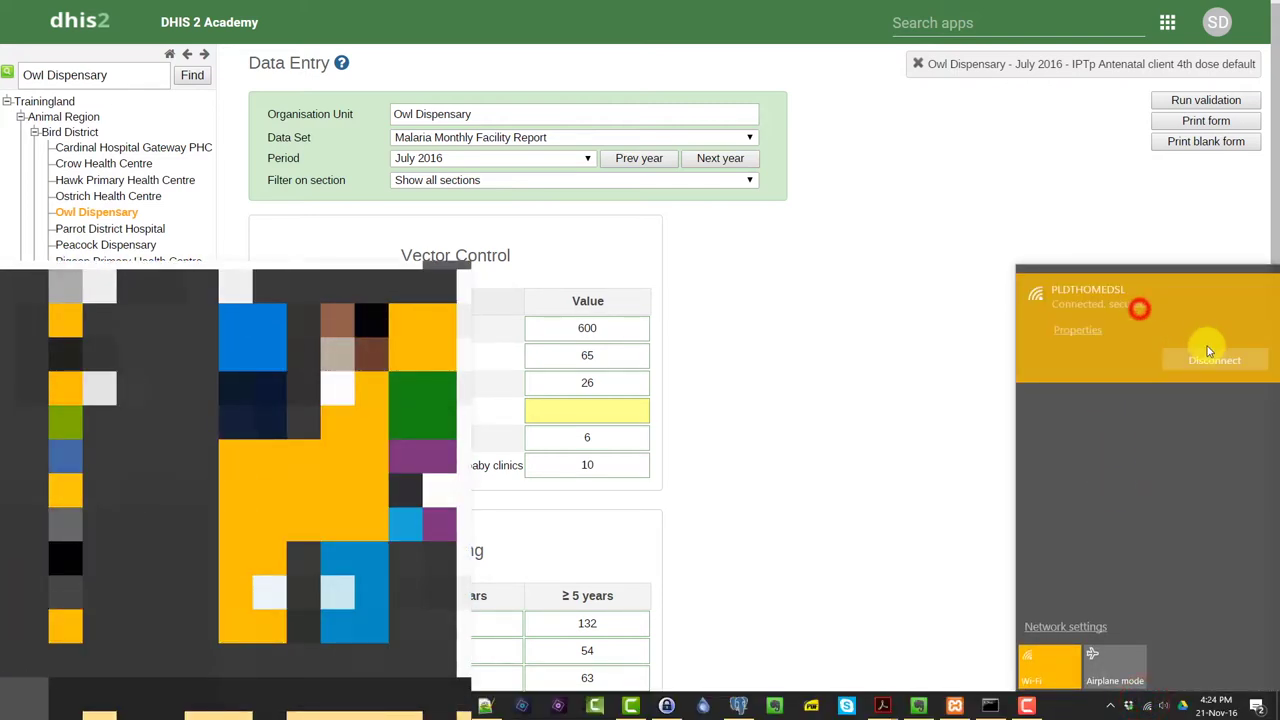
left_click(1222, 362)
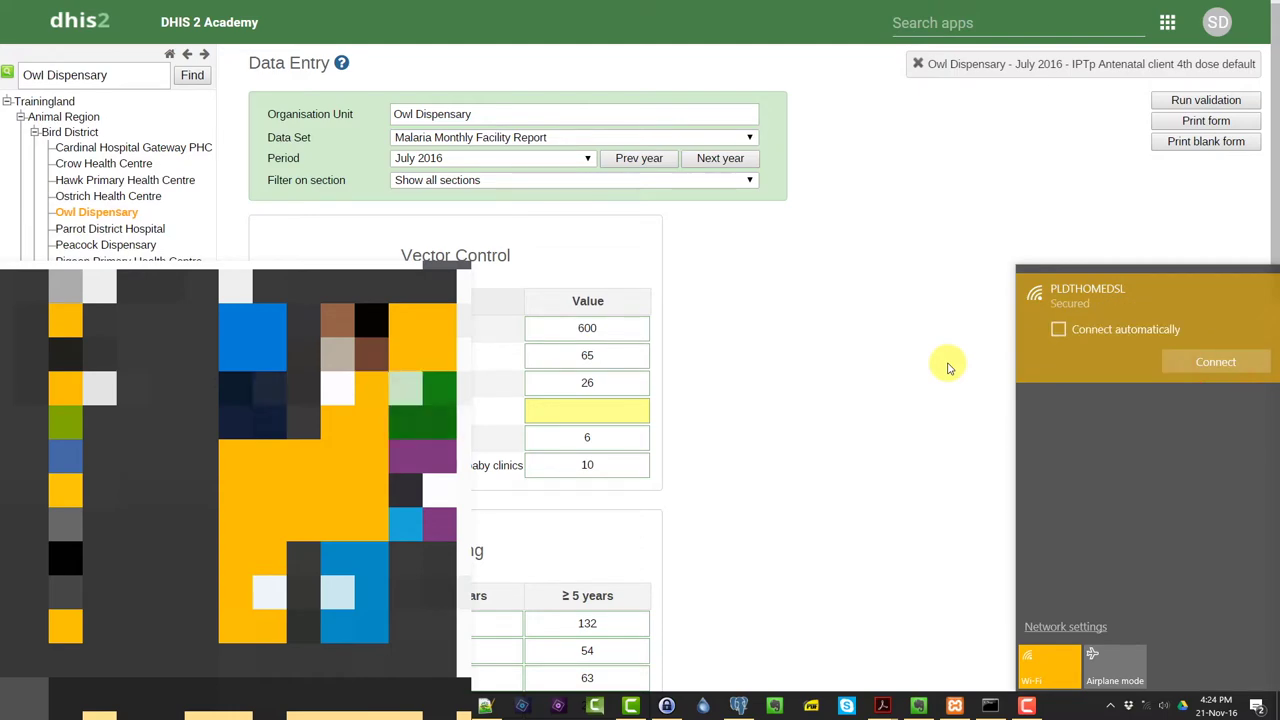
left_click(948, 368)
Step: Enter 10 as the IPTp Antenatal client 4th dose value in the Vector Control section
left_click(542, 412)
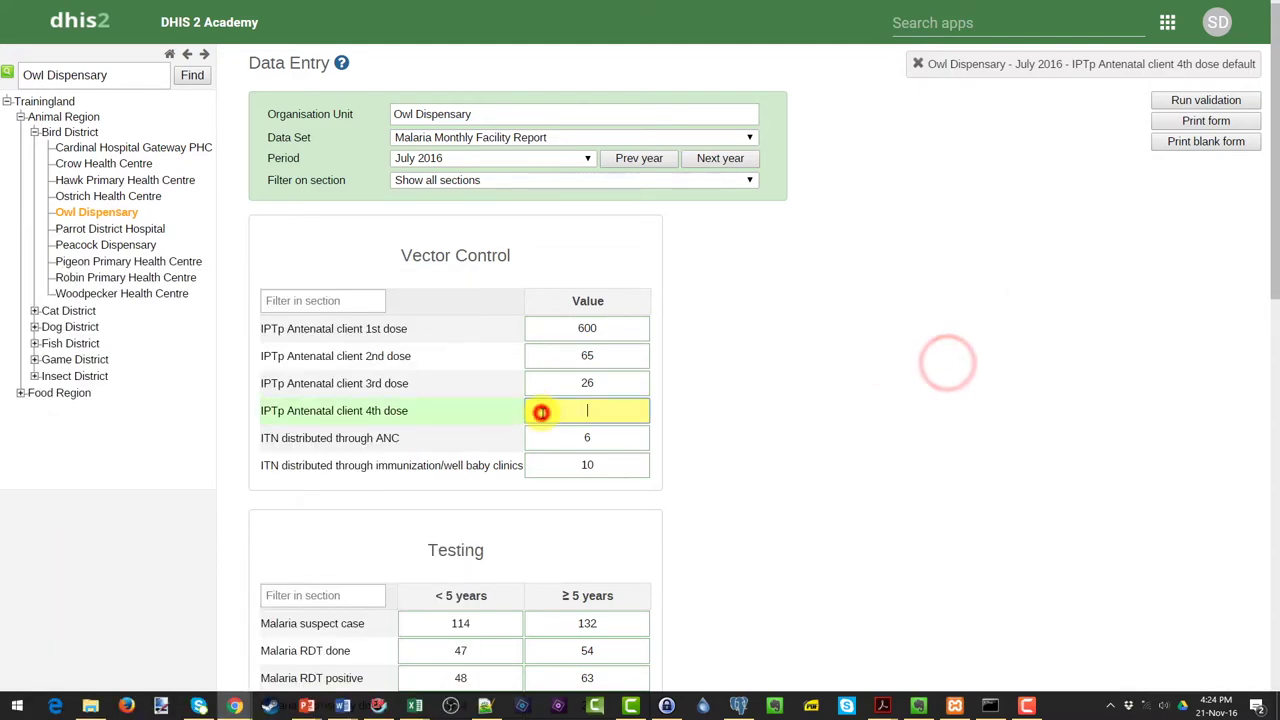
type("10")
key("Tab")
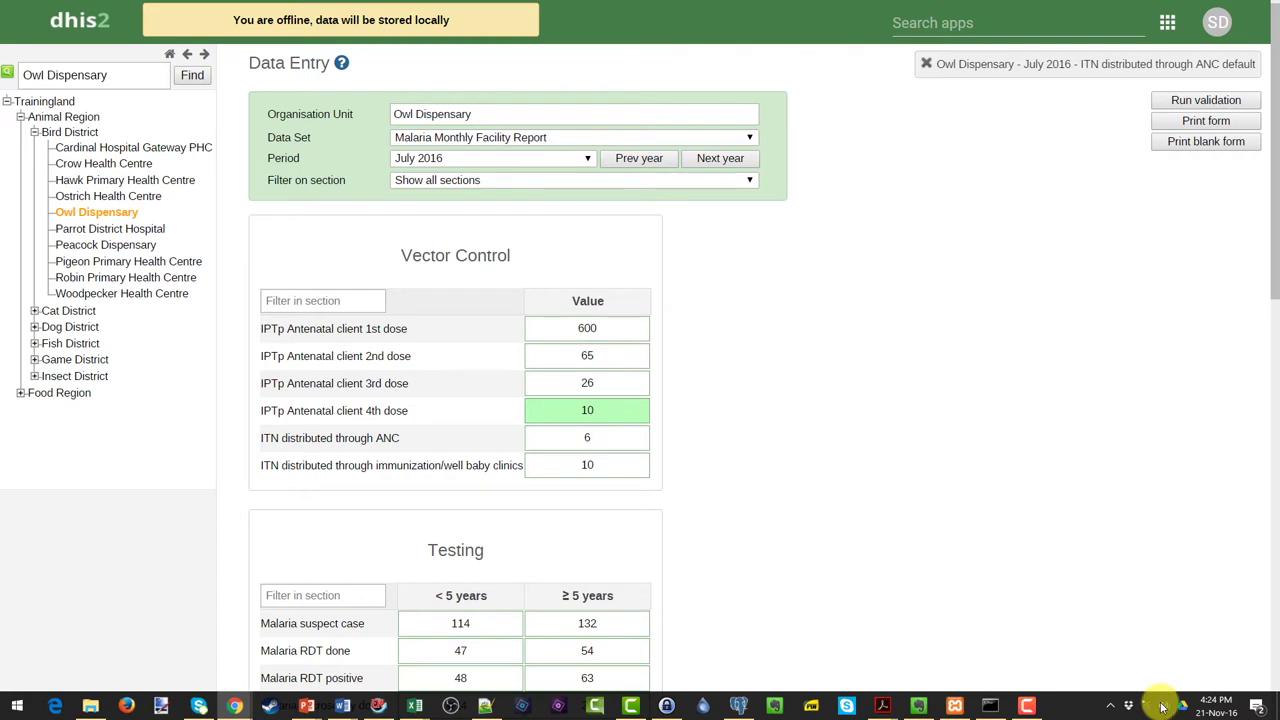
Step: Reconnect to the PLDTHOMEDSL Wi-Fi network and upload the locally stored data to the server
left_click(1162, 707)
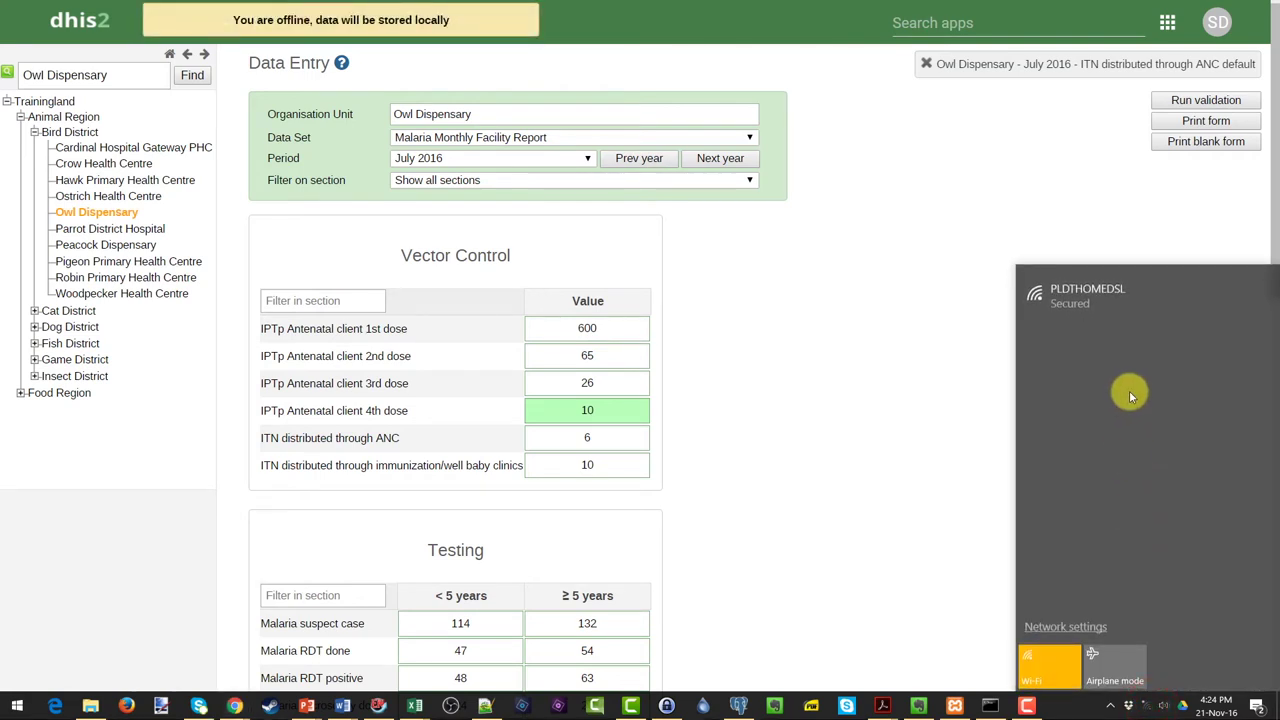
left_click(1131, 302)
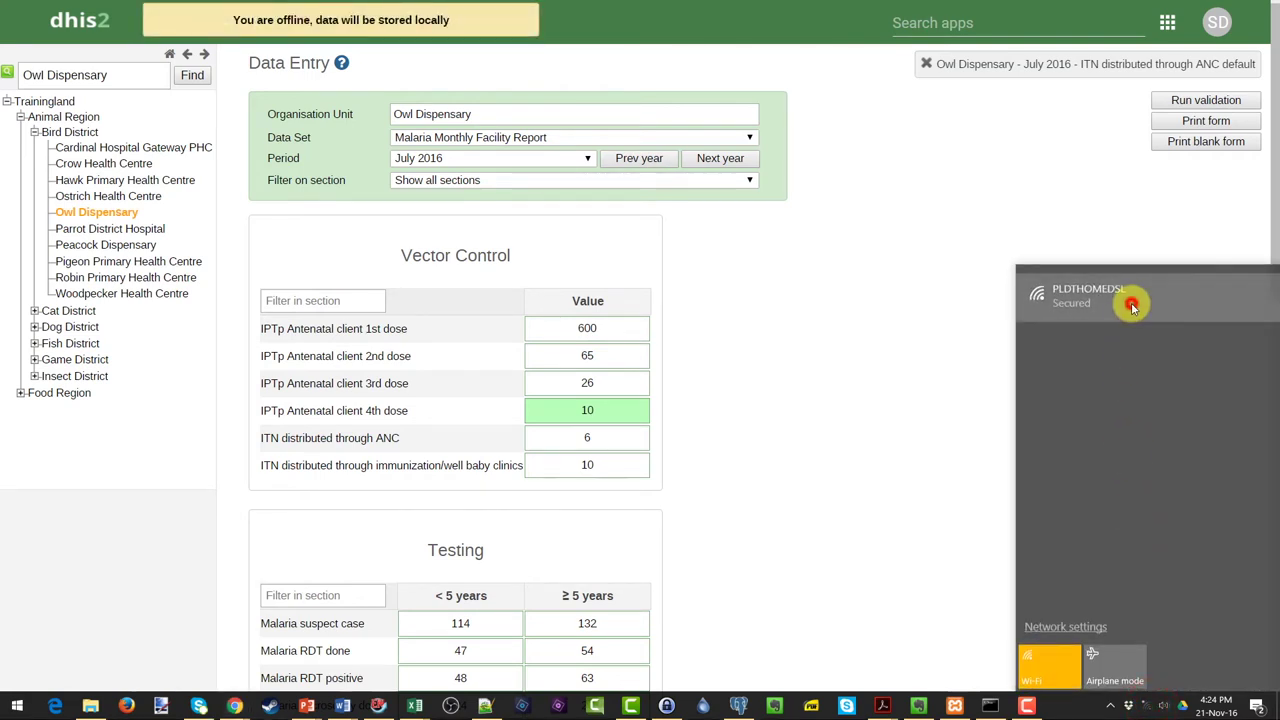
left_click(1203, 365)
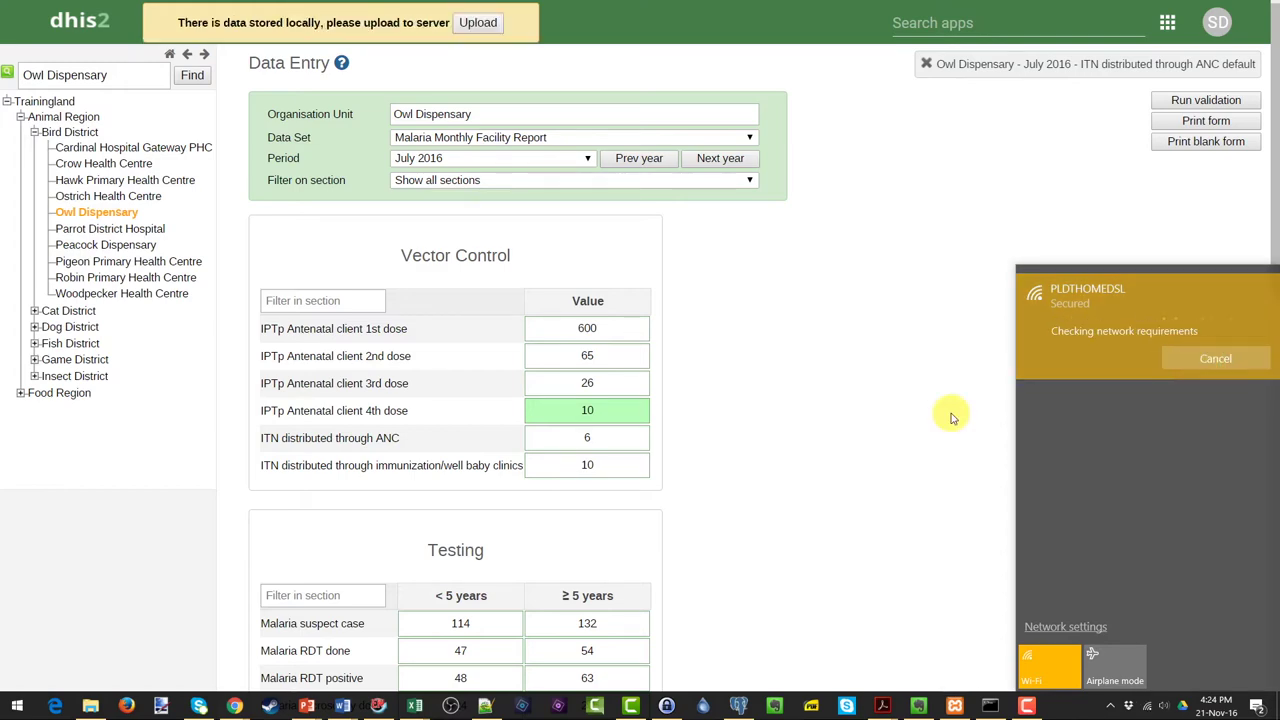
left_click(951, 416)
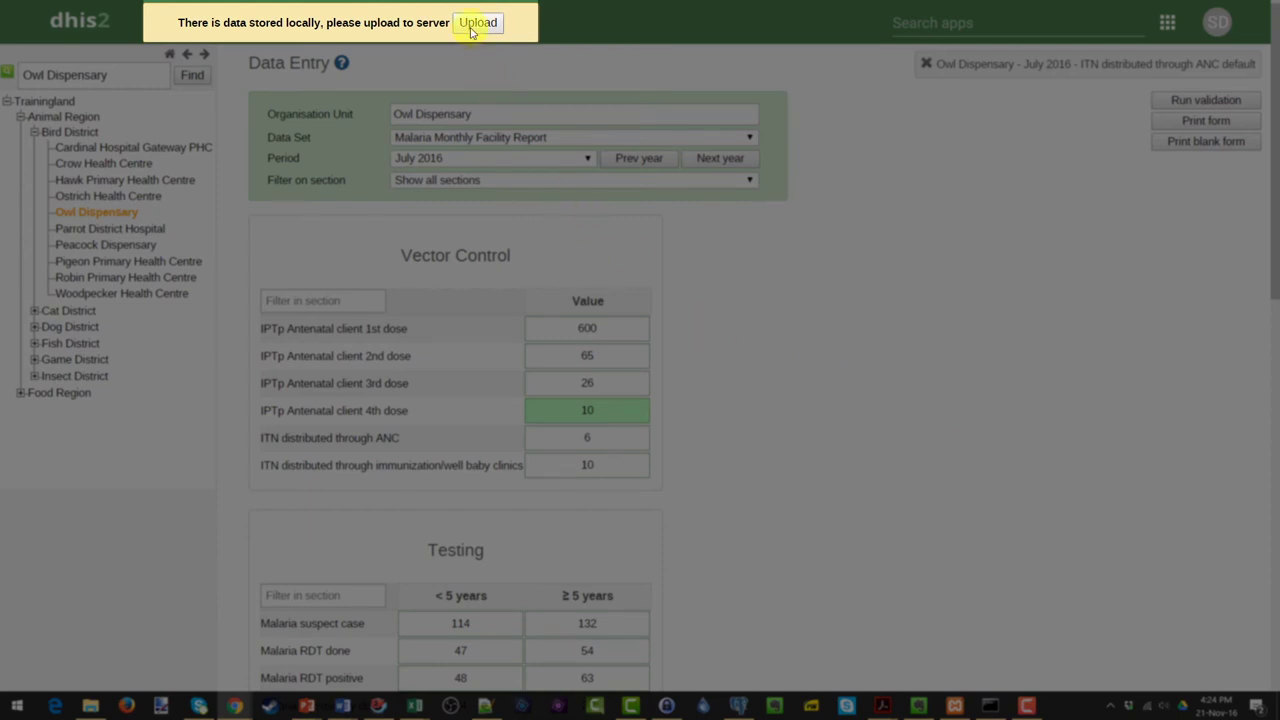
left_click(474, 23)
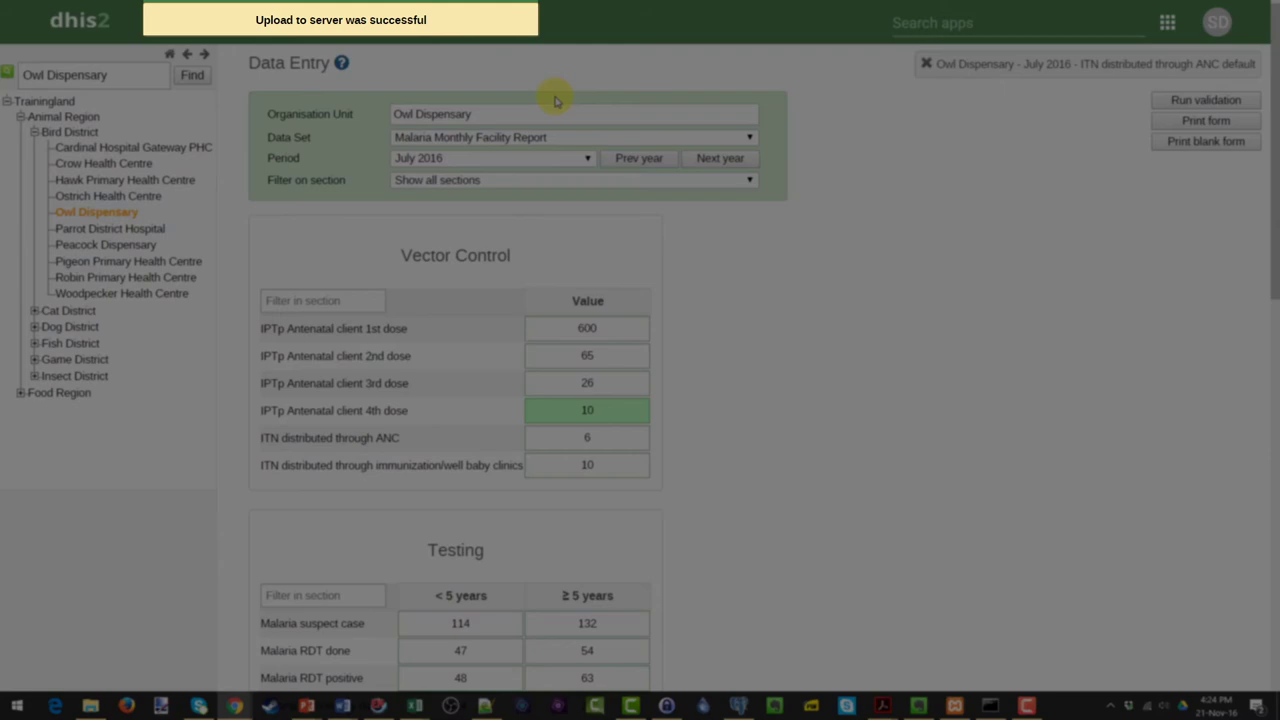